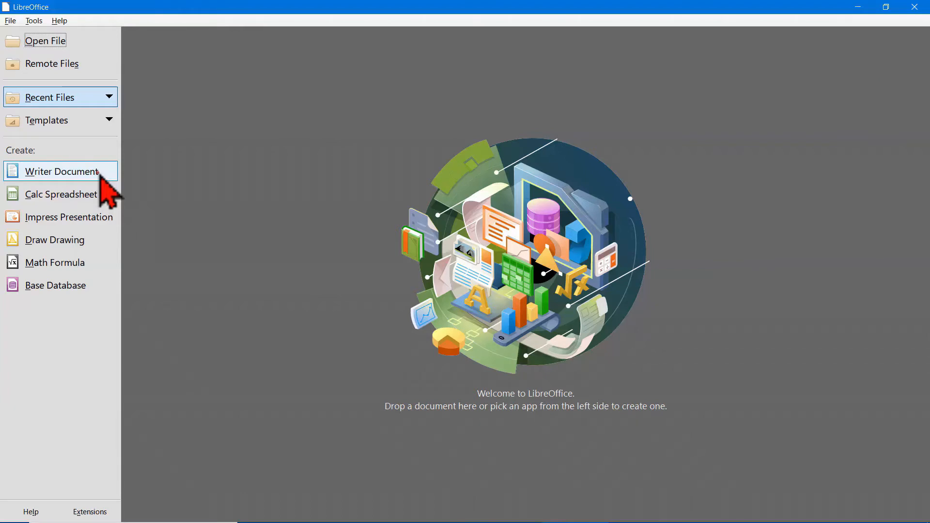
Step: Create a new Writer document and switch its user interface to the Tabbed layout
click(100, 175)
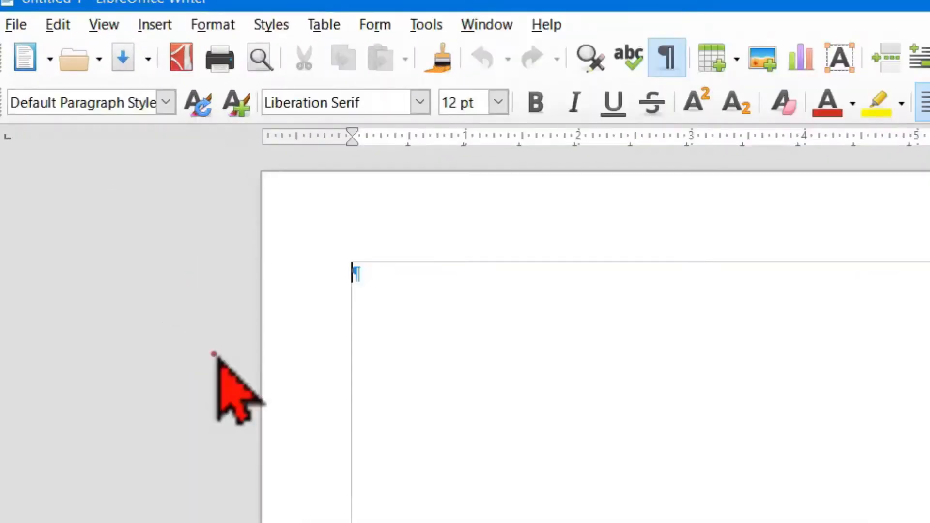
click(104, 25)
mouse_move(232, 102)
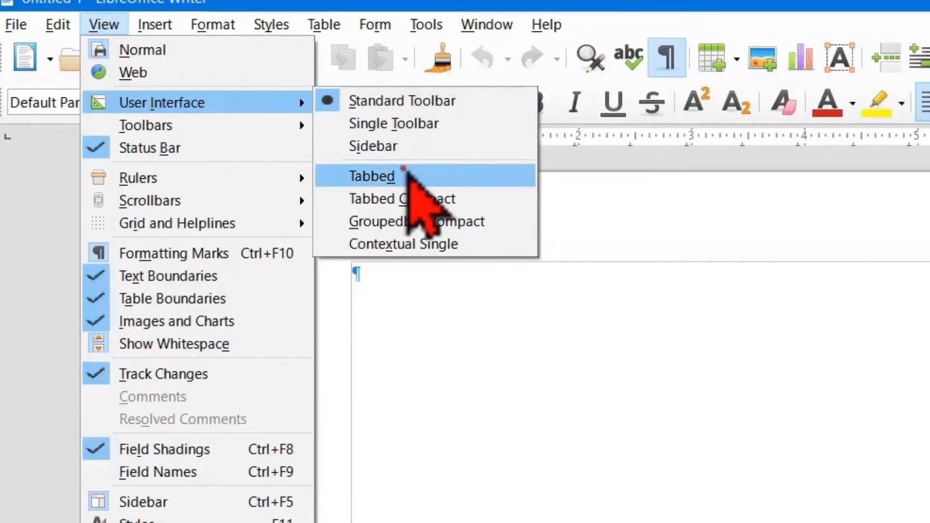
click(435, 170)
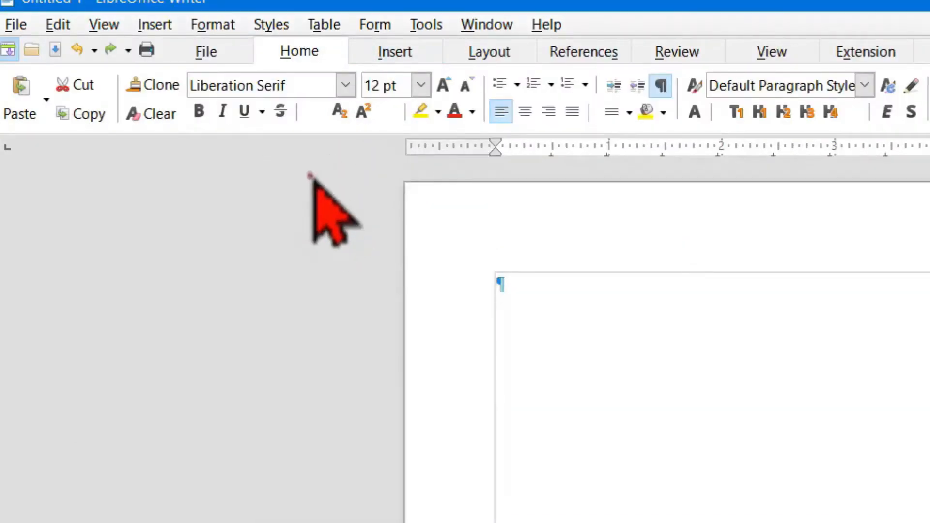
Step: Look through the File, Home, Insert and Layout command groups of the tabbed interface, ending on Home
click(220, 52)
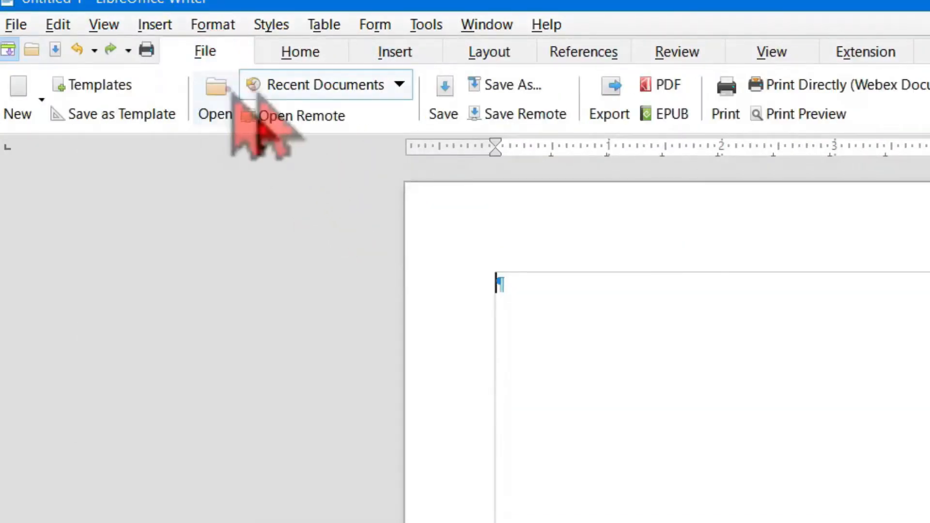
click(322, 53)
click(393, 52)
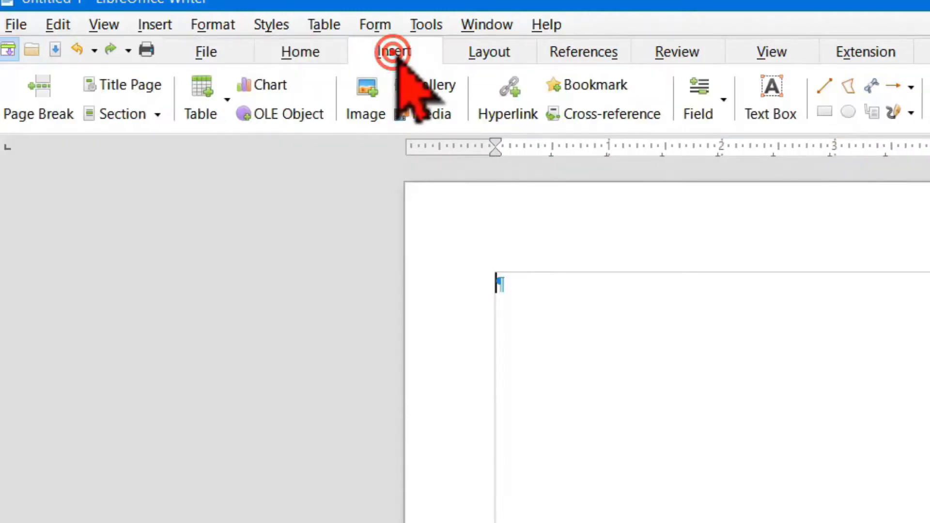
click(484, 51)
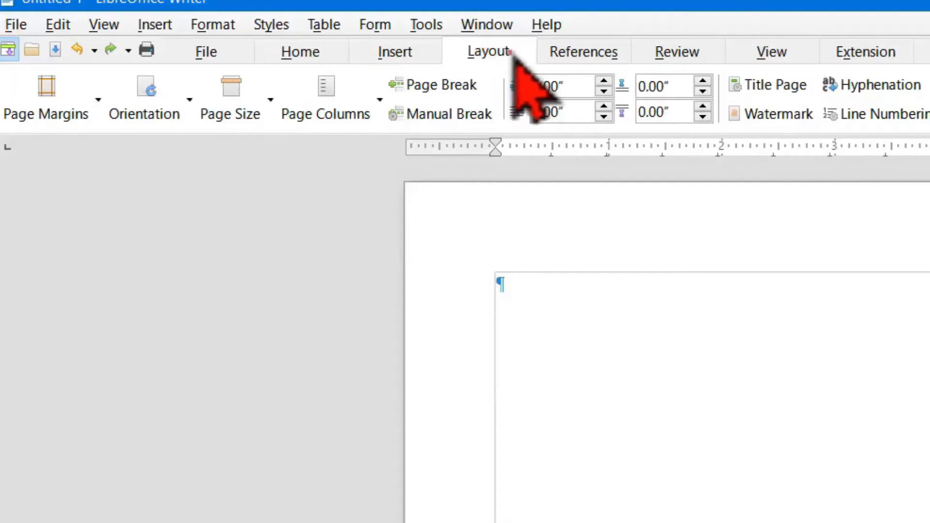
click(304, 51)
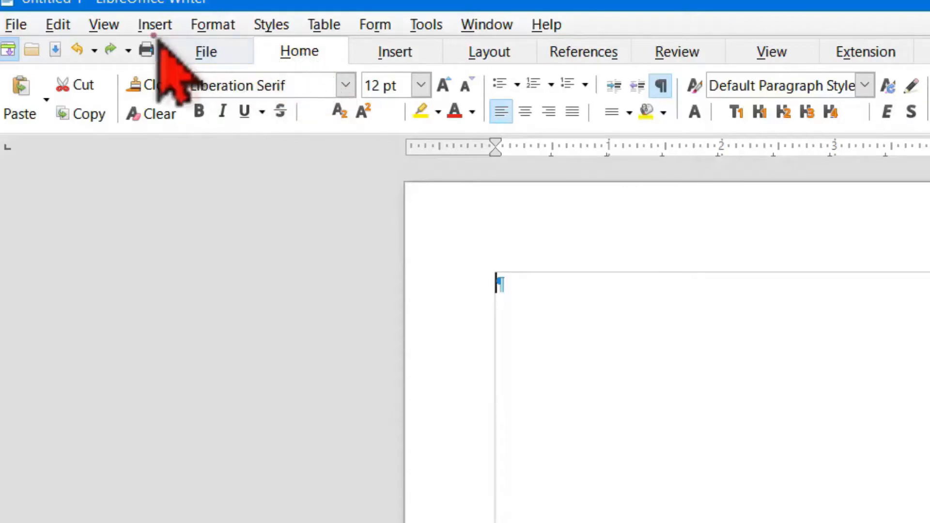
Step: Switch the user interface back to the Standard Toolbar layout
click(106, 24)
mouse_move(131, 105)
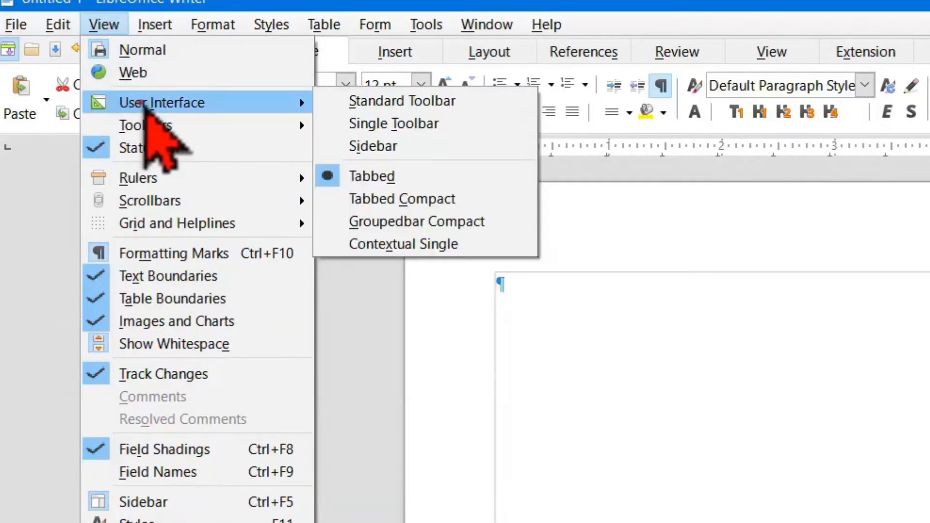
click(370, 102)
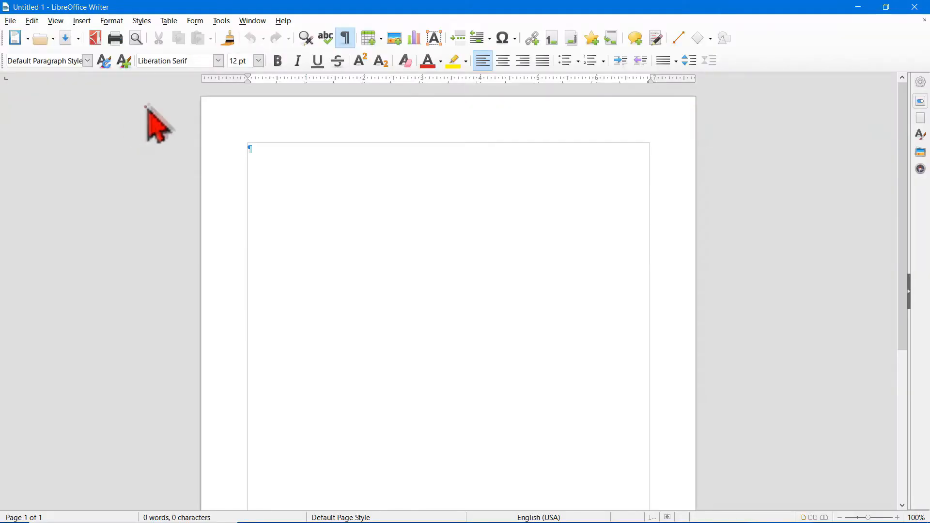
Step: Set the icon style to Elementary and the toolbar icon size to Extra Large in the LibreOffice view options
click(222, 21)
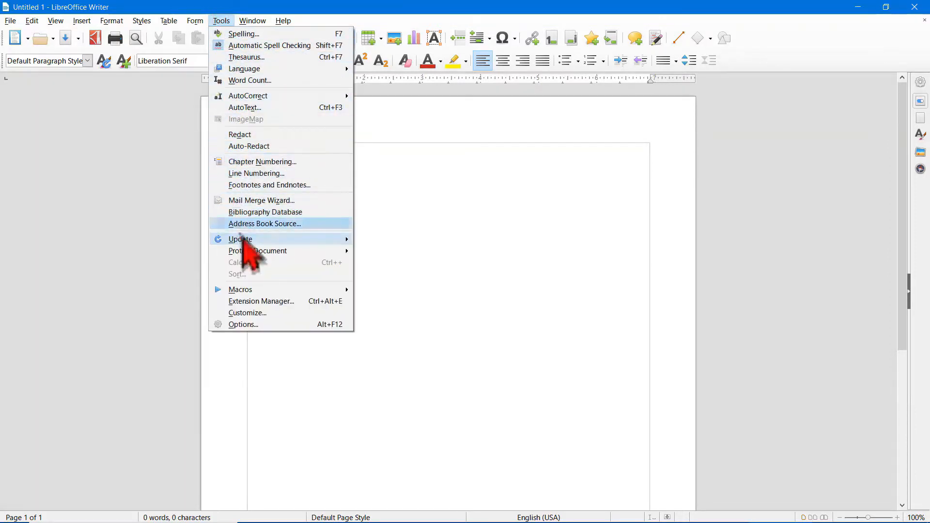
click(271, 324)
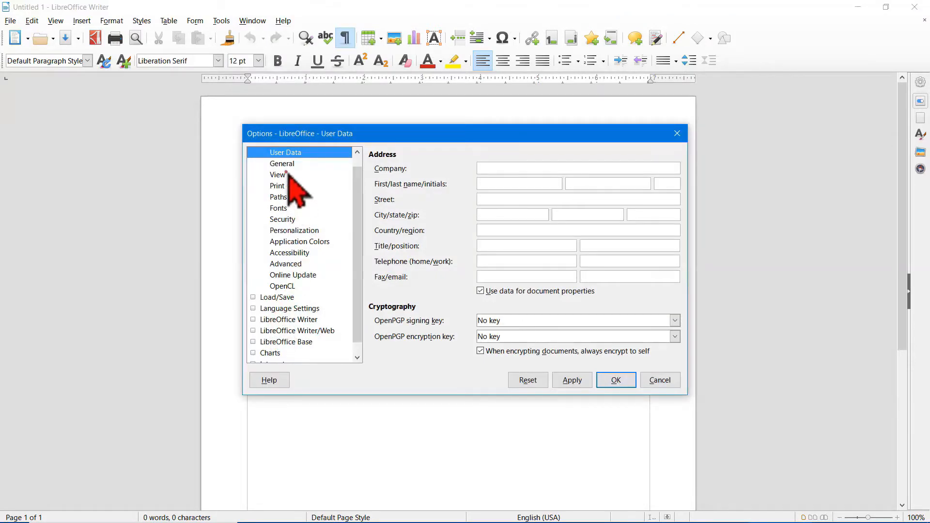
click(286, 173)
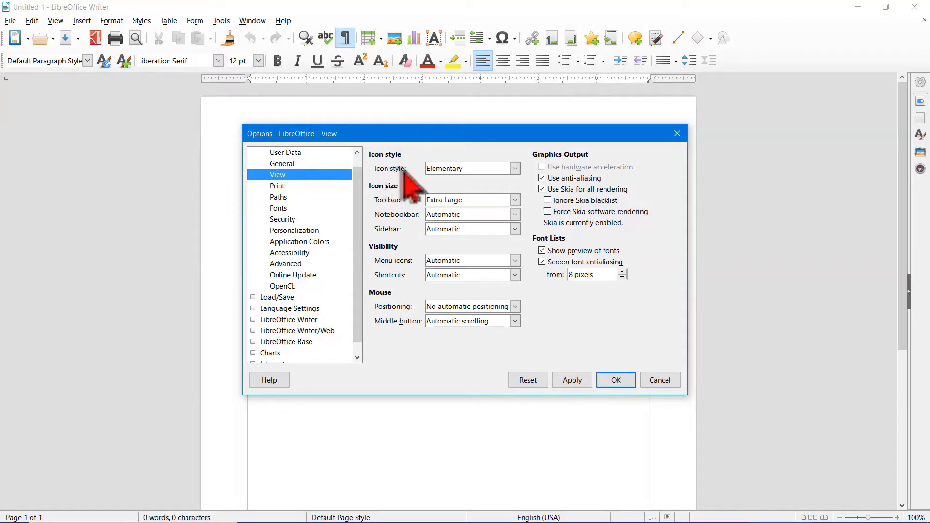
click(514, 168)
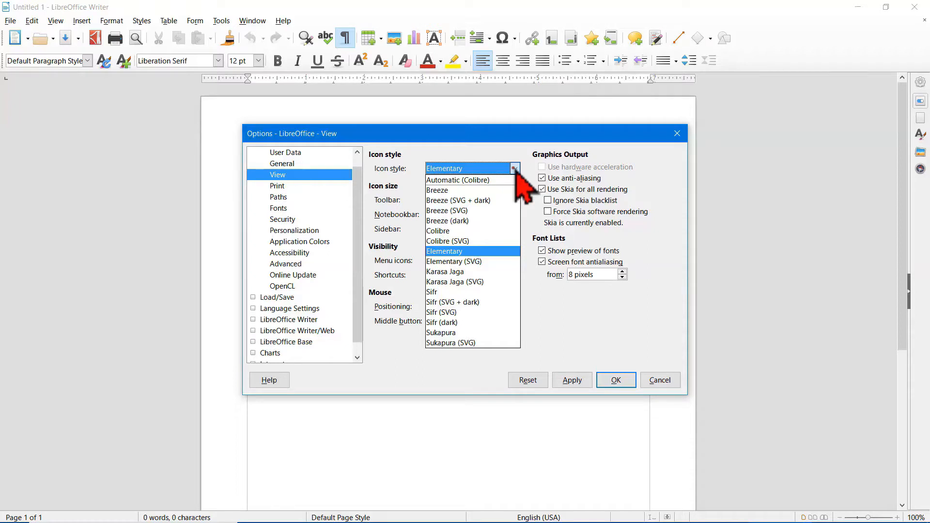
click(463, 252)
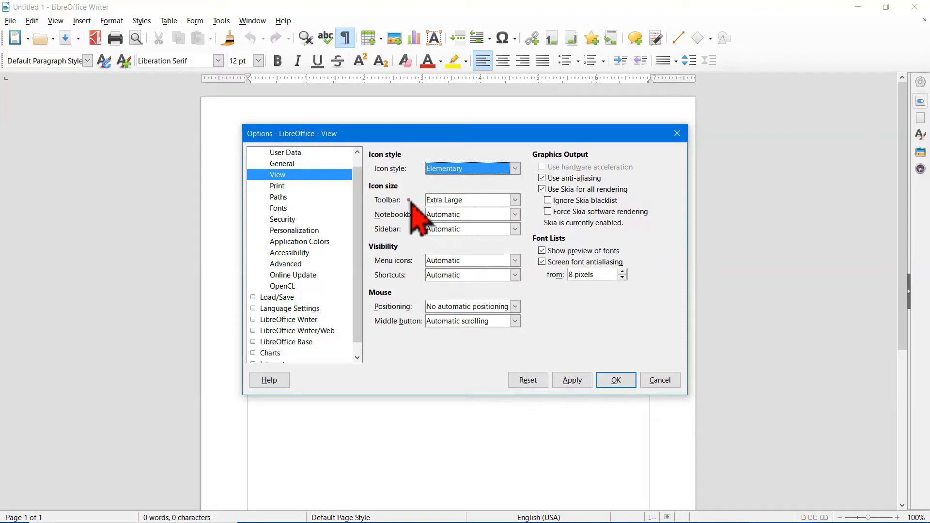
click(514, 199)
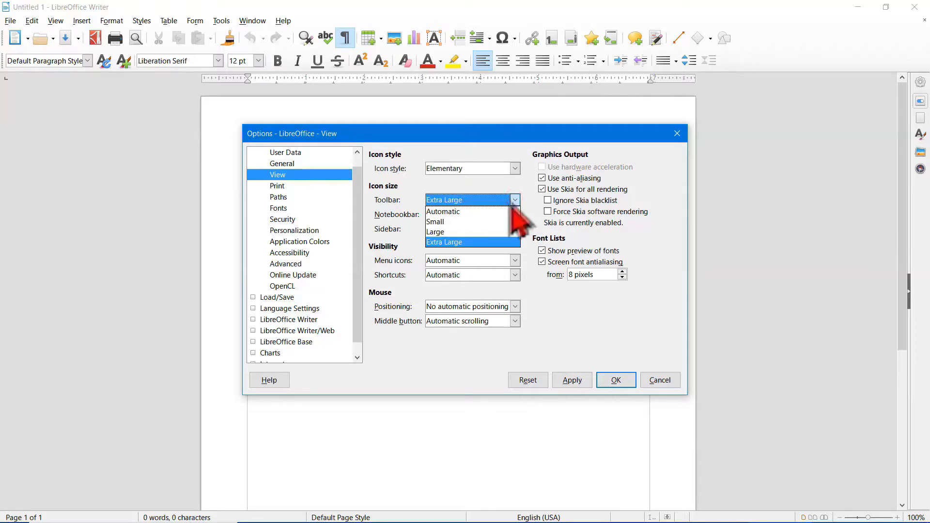
click(458, 243)
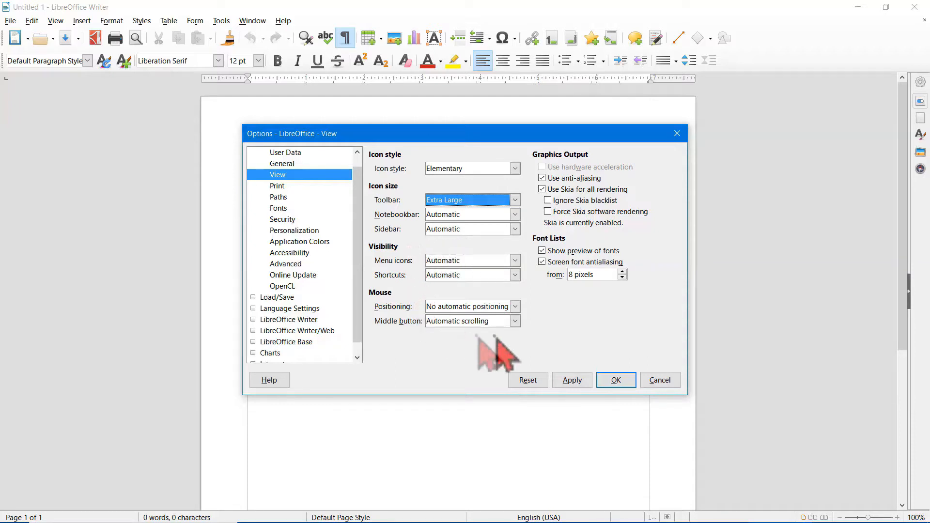
click(615, 380)
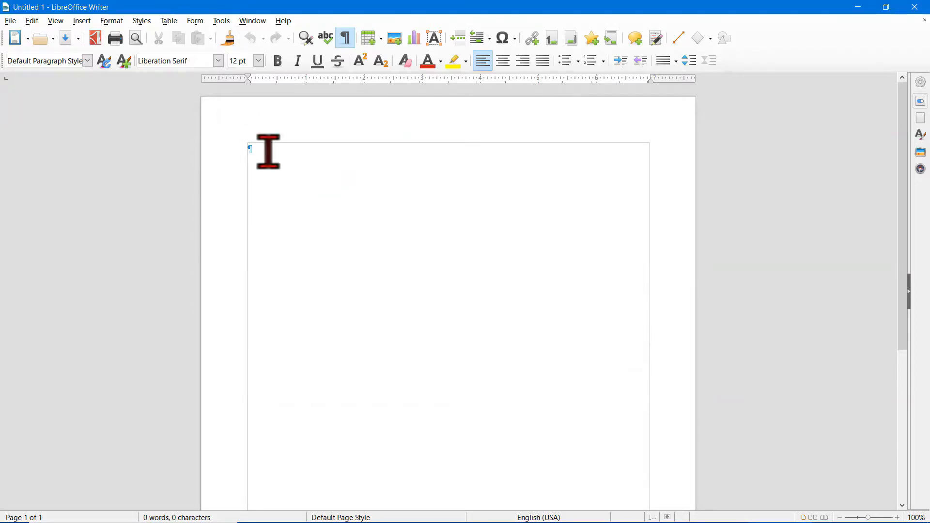
click(57, 22)
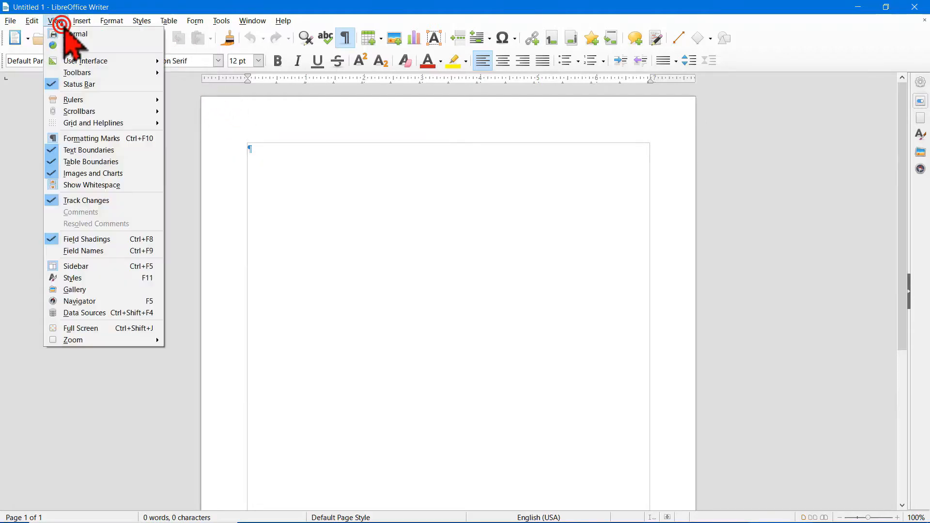
mouse_move(83, 62)
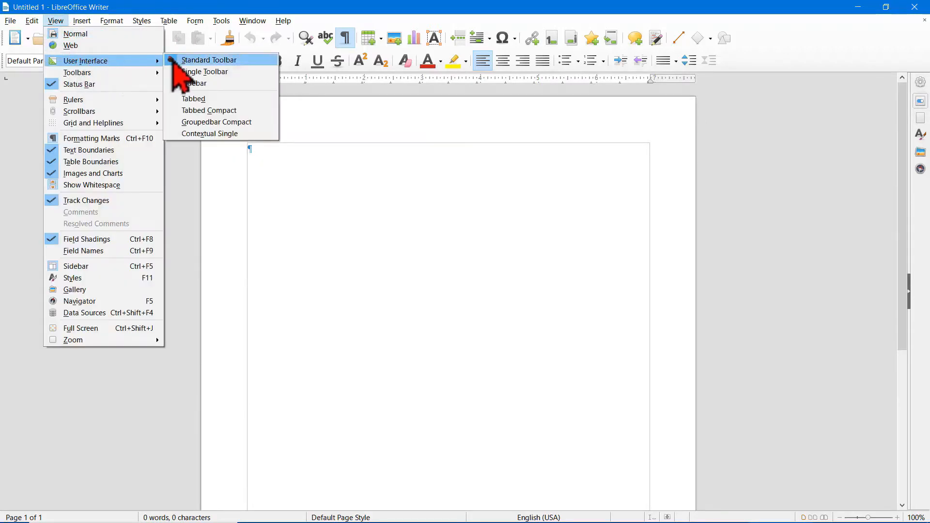
click(177, 160)
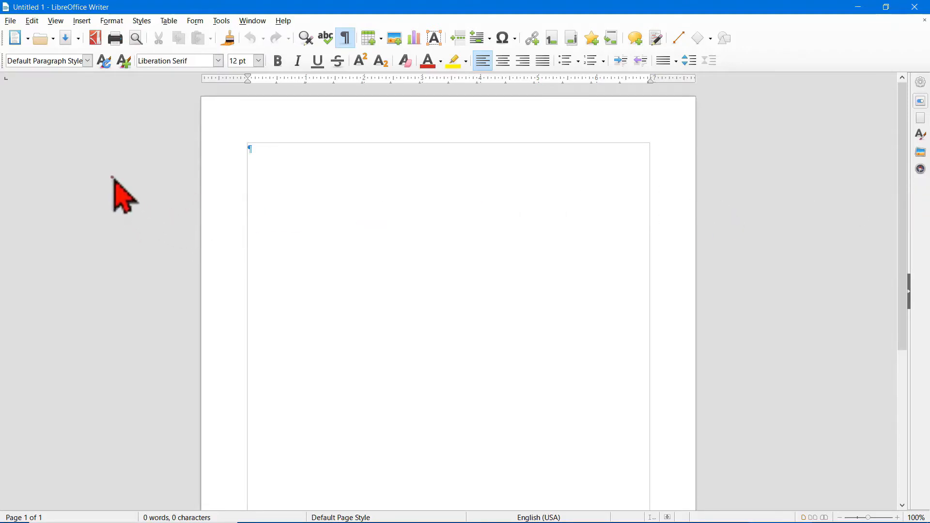
Step: Show the paragraph and character Properties deck in the sidebar
click(57, 21)
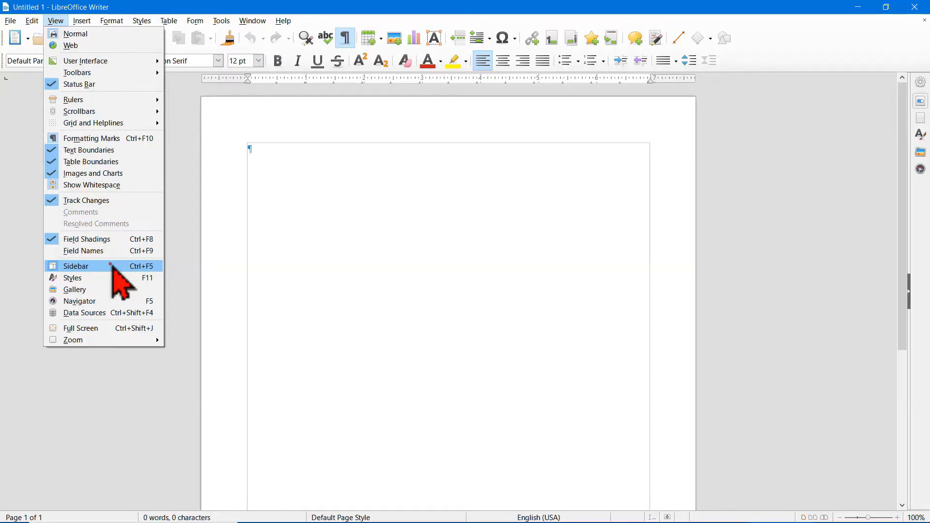
click(180, 258)
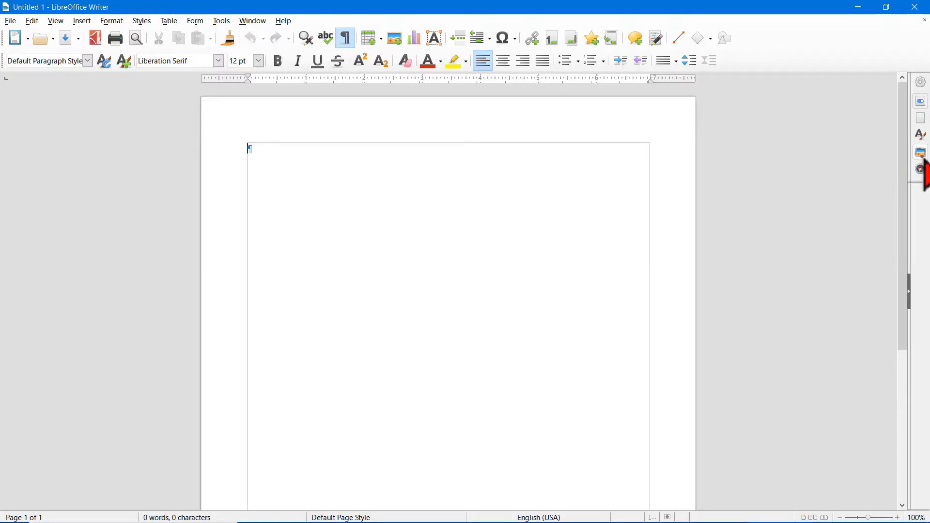
click(920, 81)
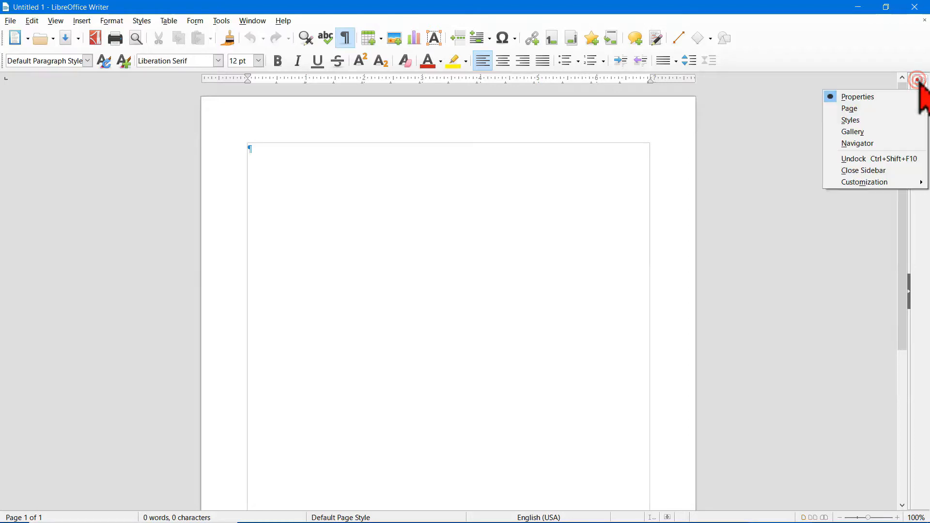
click(865, 94)
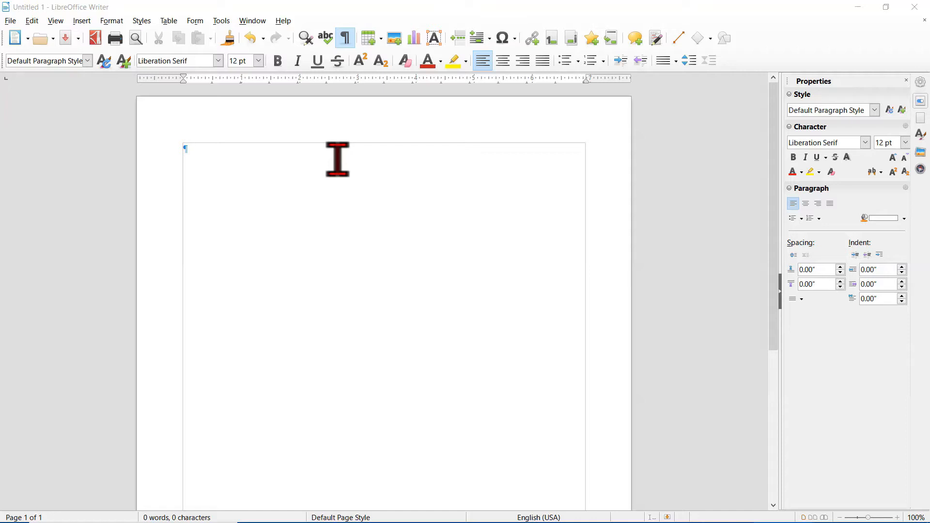
Step: Enter three empty paragraphs and three tabs with the formatting marks hidden, and turn the marks back on
click(346, 39)
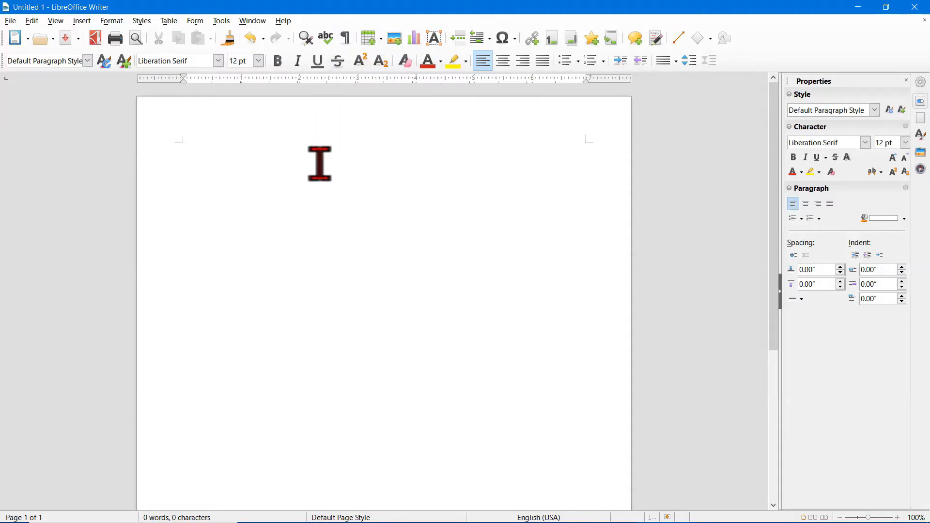
key(Return)
key(Return)
key(Return)
key(Tab)
key(Tab)
key(Tab)
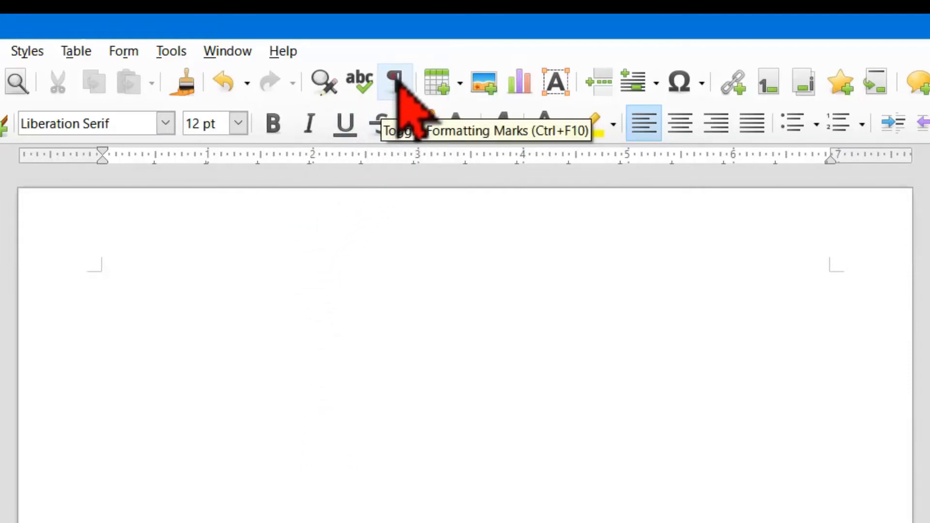
click(396, 81)
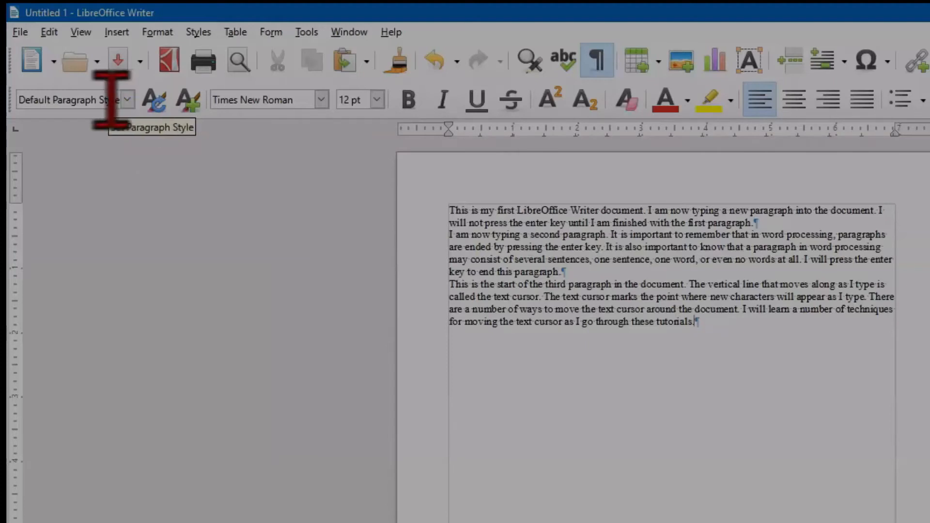
Step: Apply the Text Body paragraph style to all three paragraphs of the document
click(507, 223)
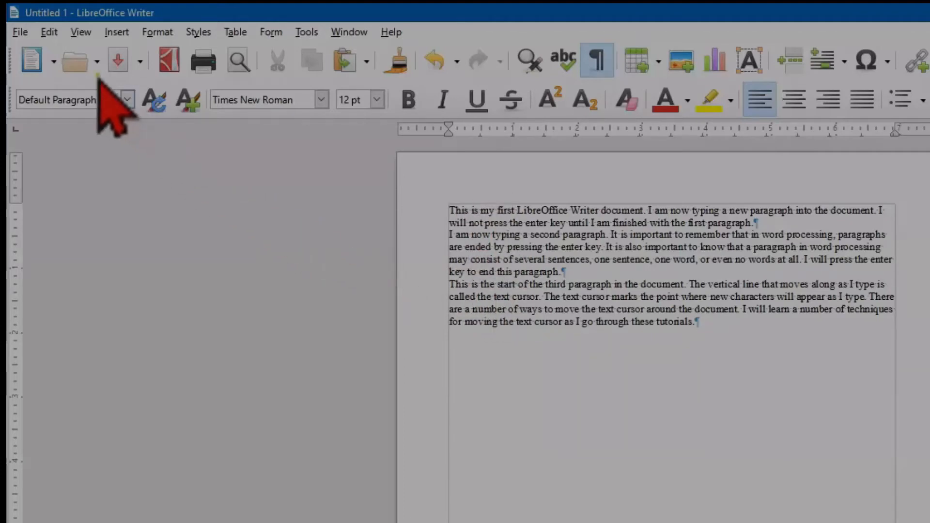
click(49, 32)
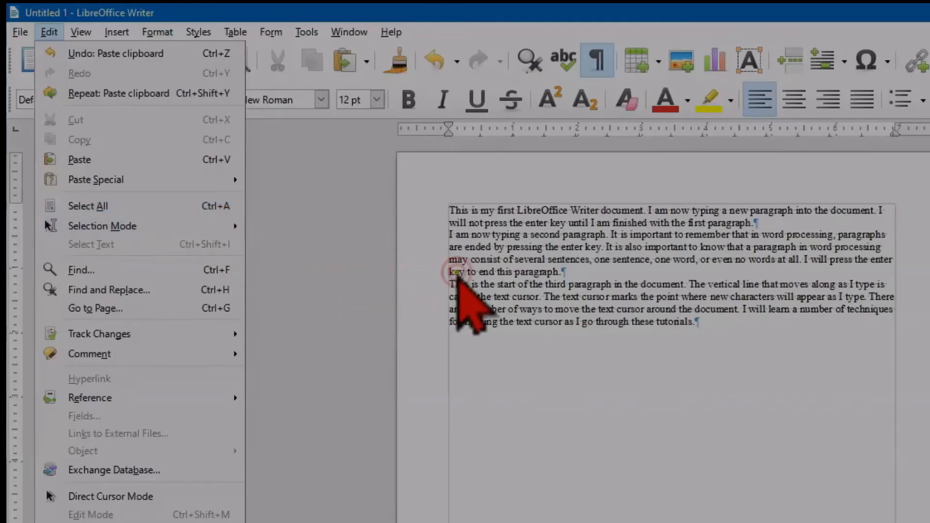
click(456, 273)
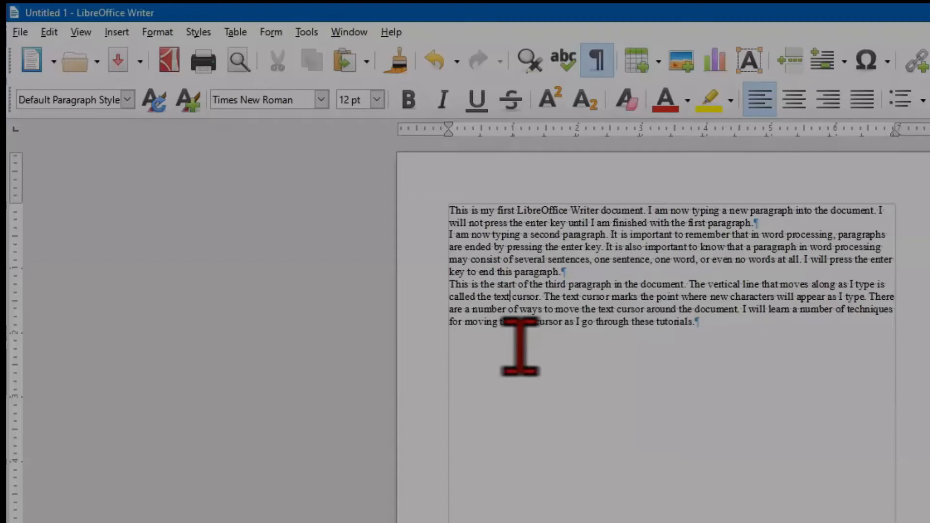
key(ctrl+a)
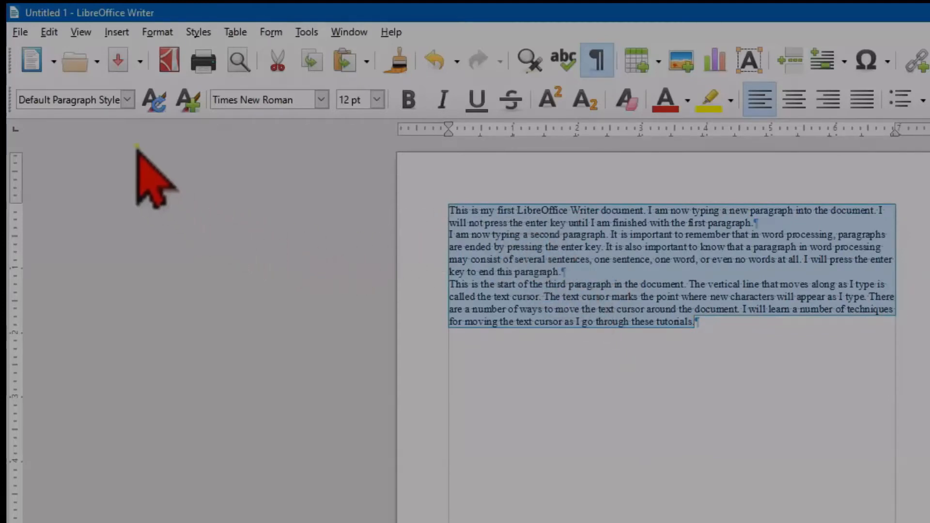
click(124, 99)
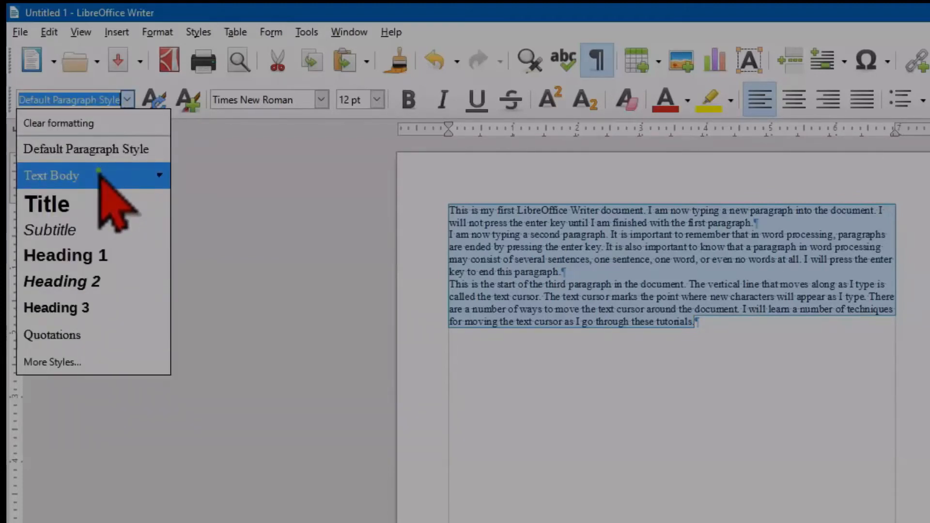
click(99, 174)
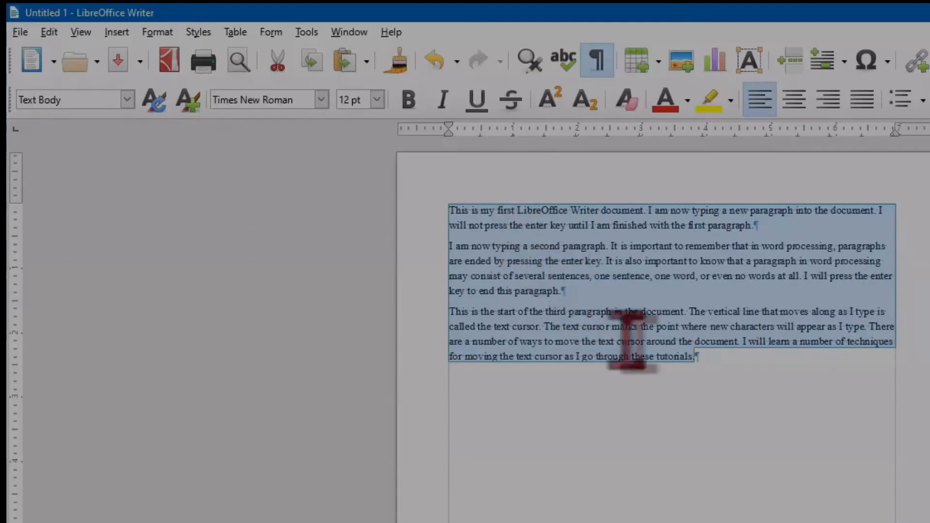
Step: Add an empty paragraph after the third paragraph and look through the available paragraph styles without changing the style
click(696, 355)
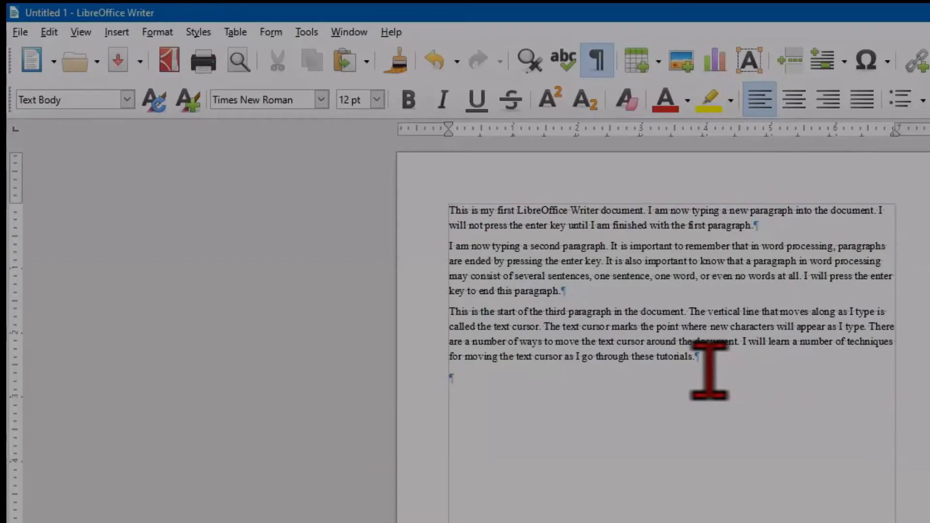
click(127, 99)
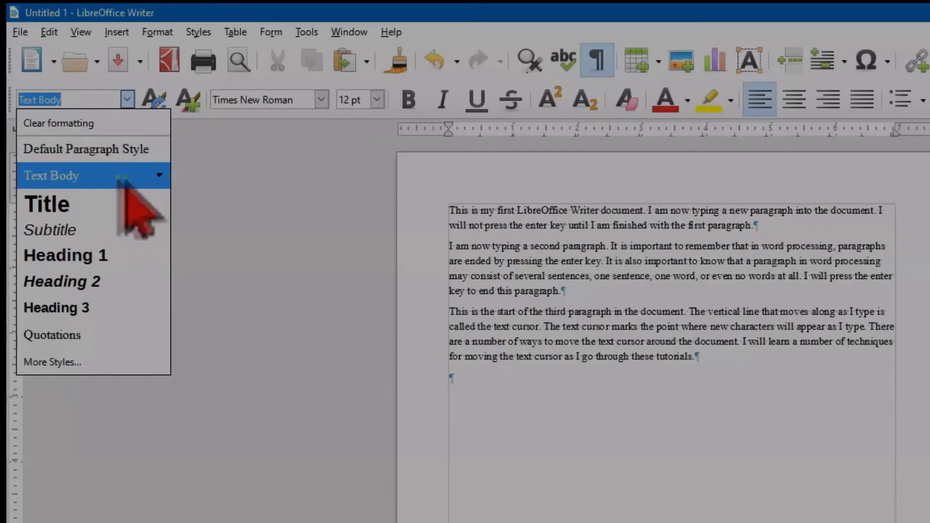
click(520, 241)
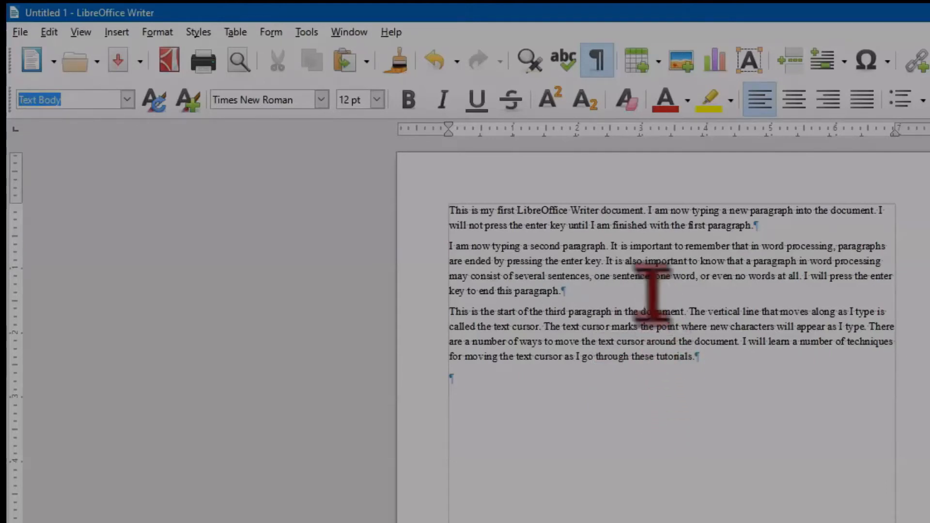
Step: Move the text cursor into the second and third paragraphs, between lines and characters, along a line, and to the end of the document
click(642, 262)
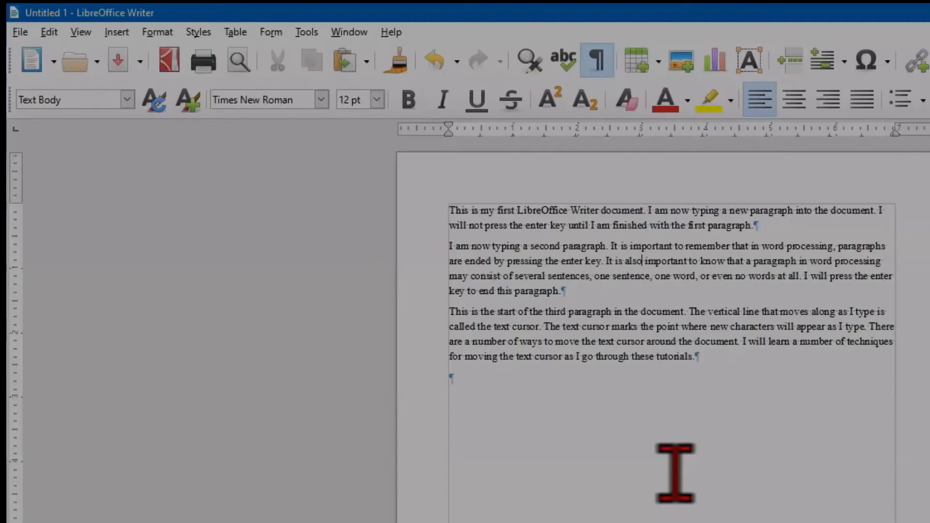
click(638, 326)
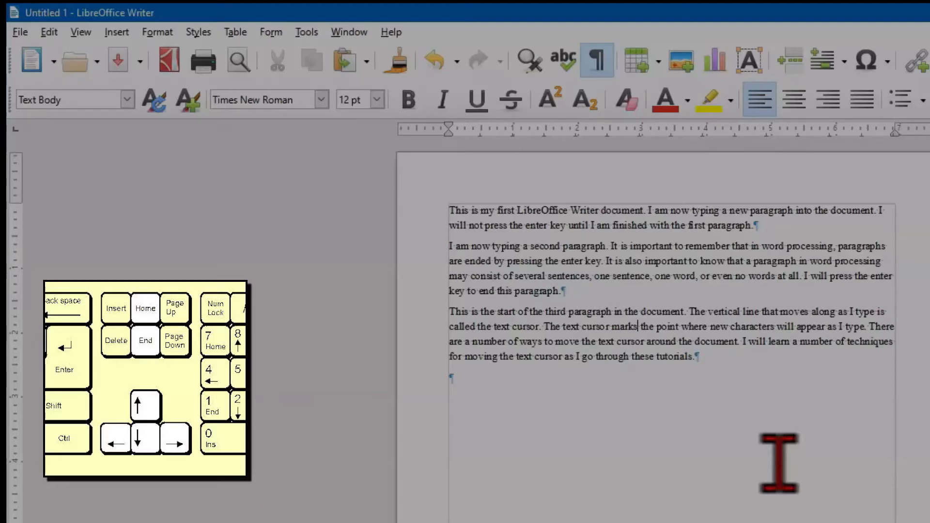
key(Up)
key(Down)
key(Right)
key(Right)
key(Right)
key(Right)
key(Right)
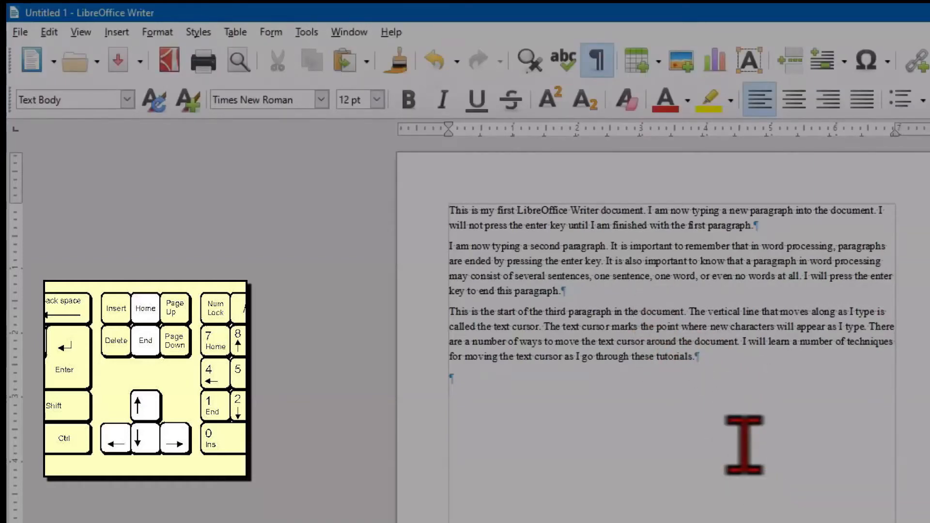
key(Home)
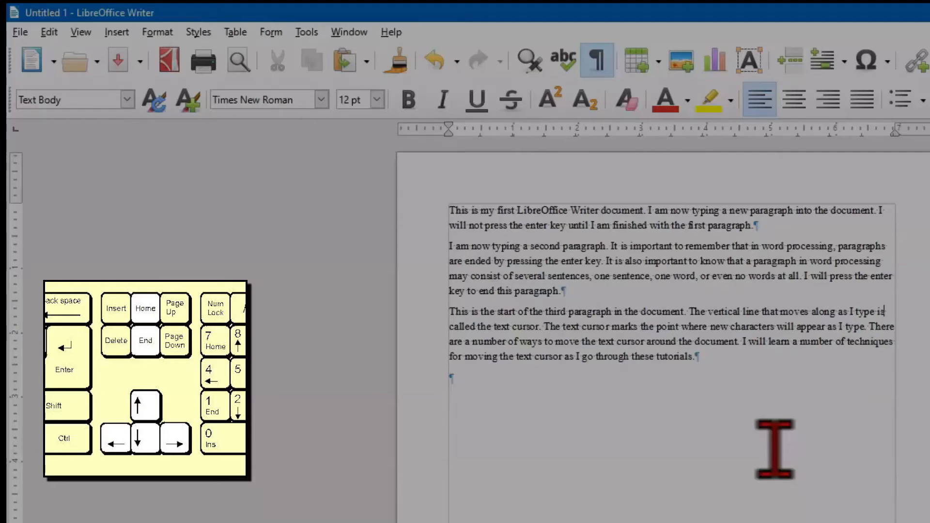
key(ctrl+End)
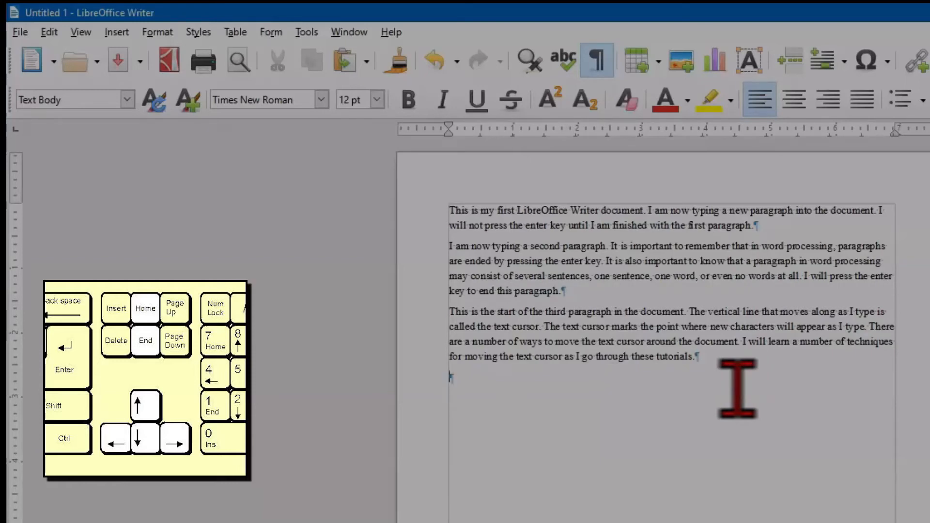
Step: Insert a new paragraph at the start of the document reading "My First Document" and apply the Title paragraph style to it
key(ctrl+Home)
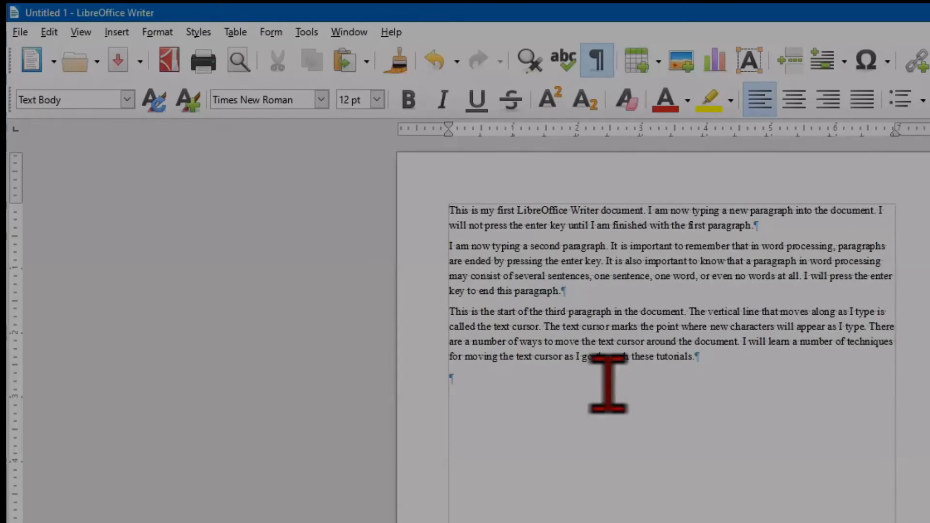
key(Return)
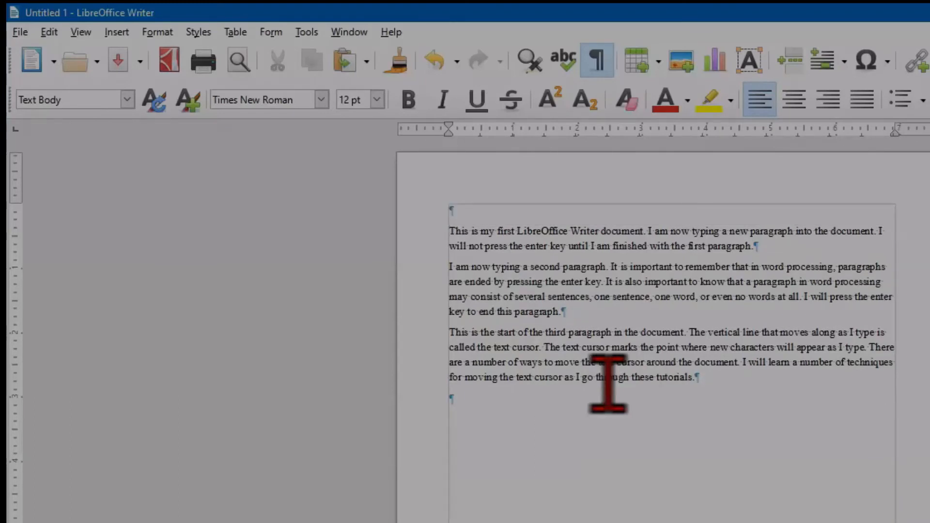
key(Up)
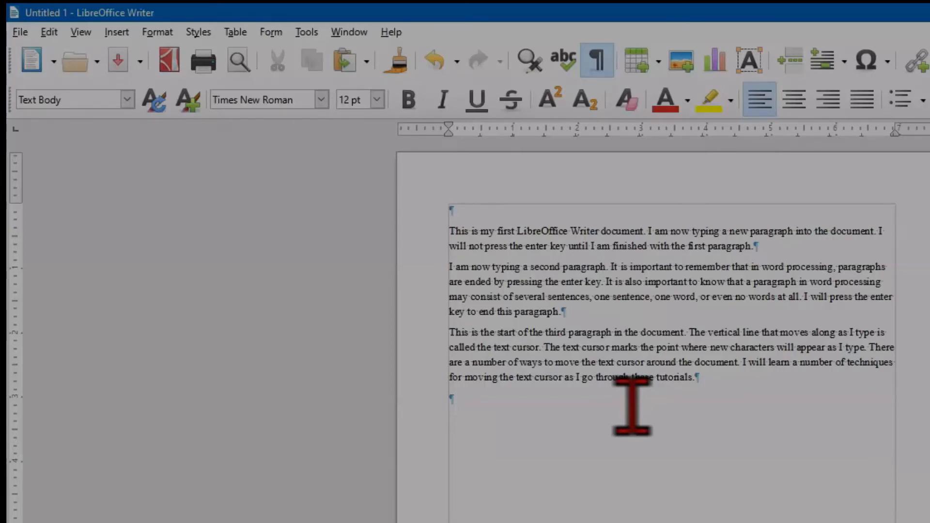
text(My First Document)
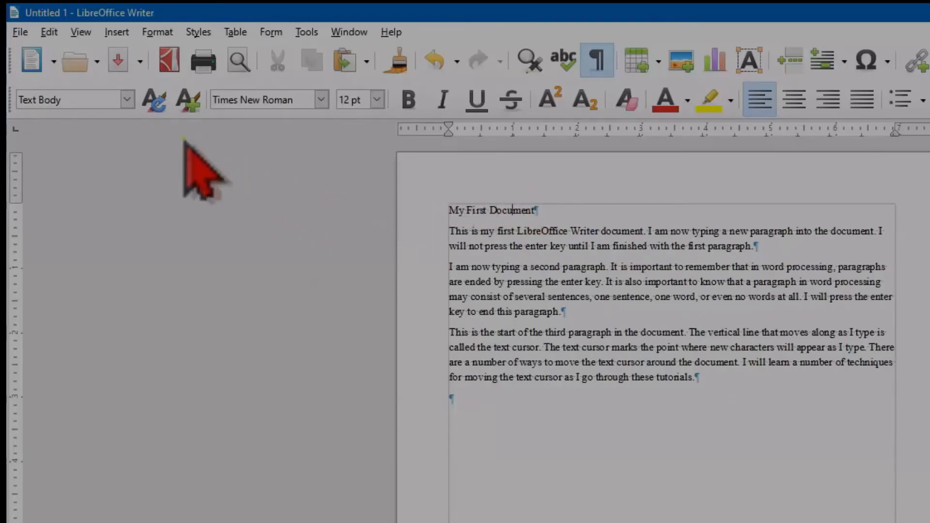
click(128, 99)
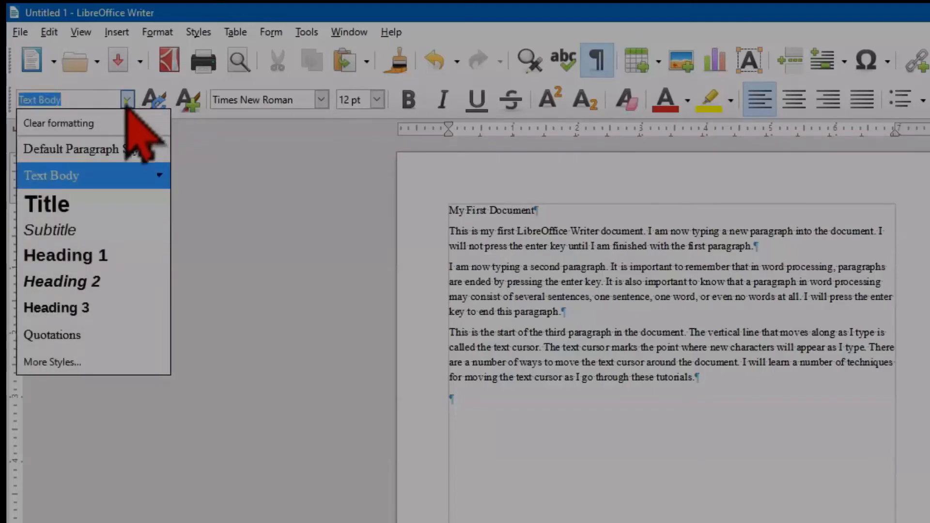
click(124, 199)
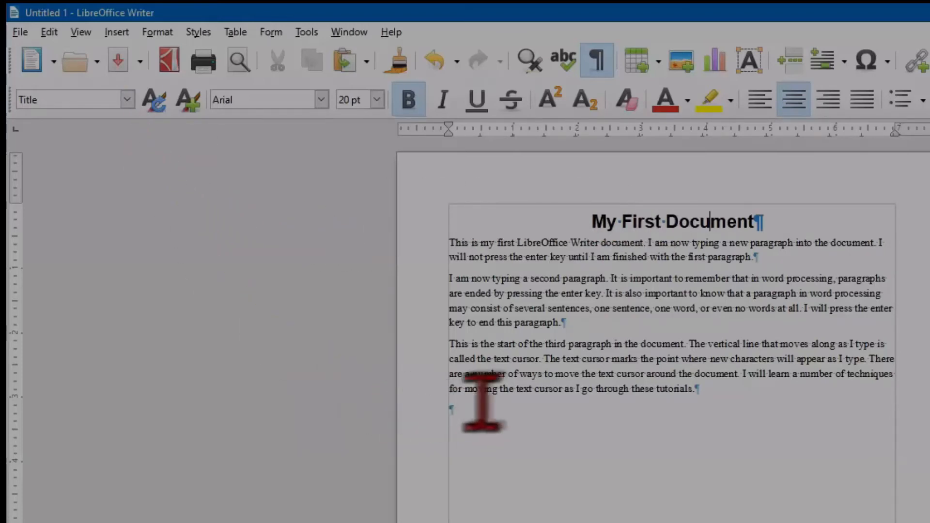
Step: Try the Title style on the third body paragraph, undo it, and place the text cursor in the empty last paragraph
click(510, 383)
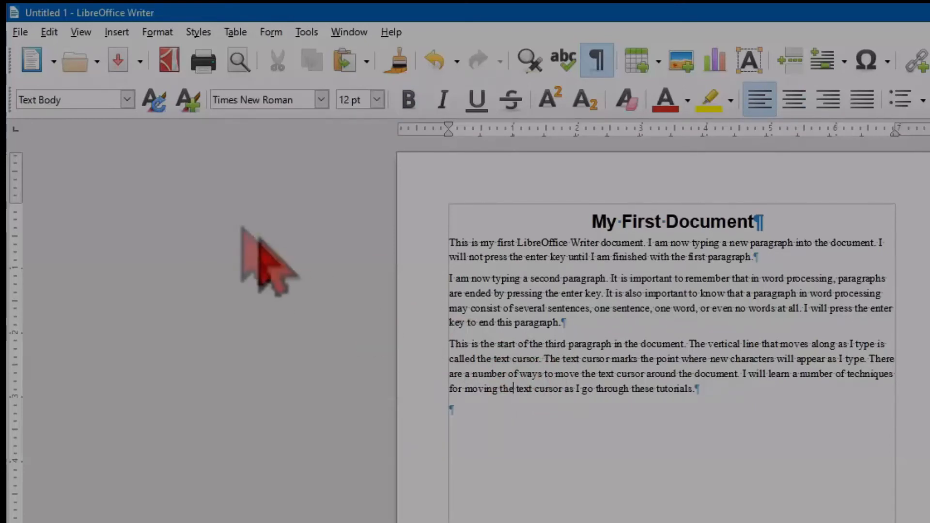
click(127, 99)
click(104, 207)
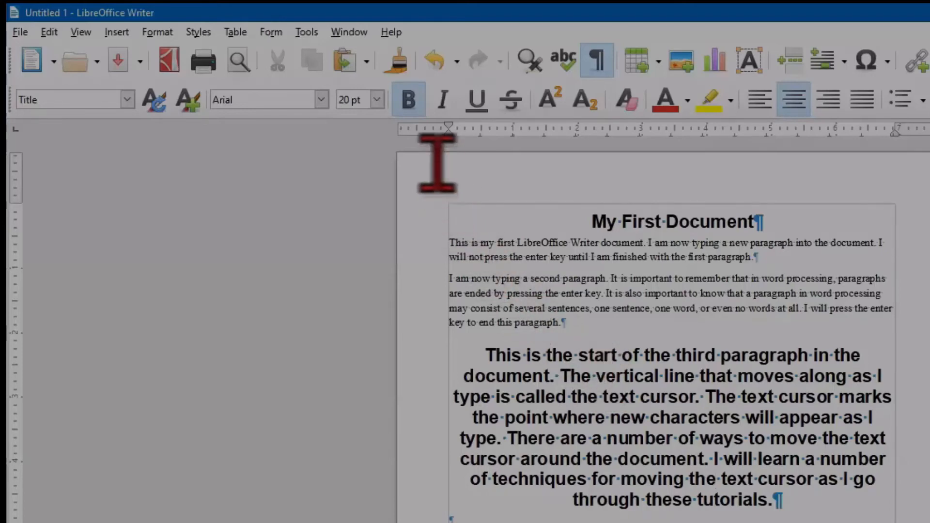
click(436, 59)
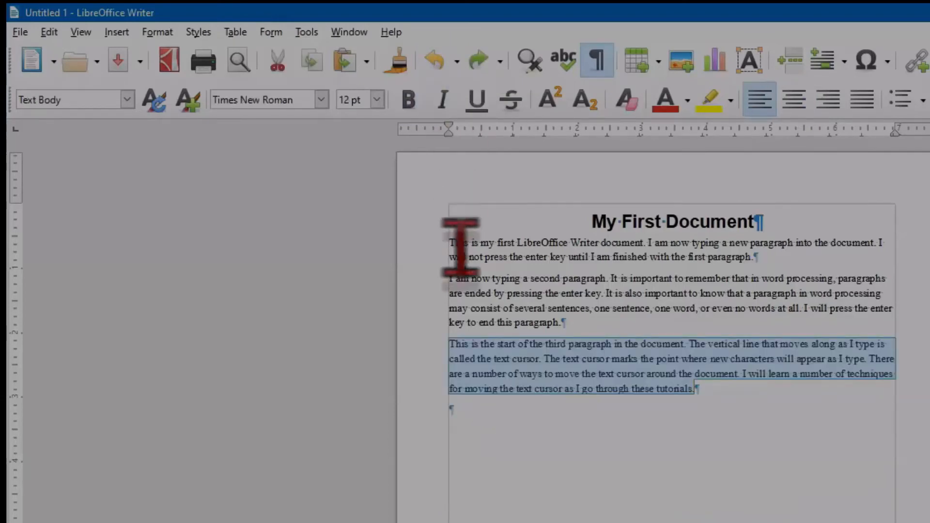
click(477, 403)
click(489, 425)
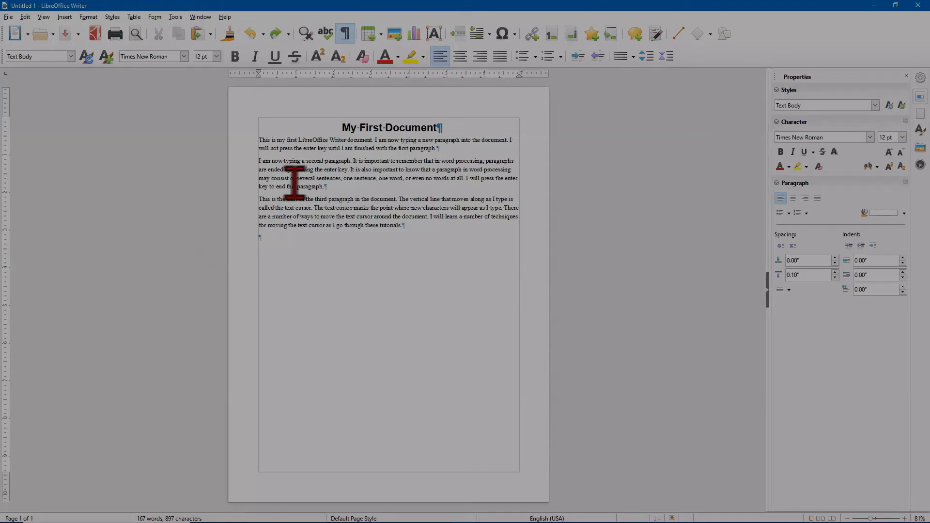
Step: Save the document as "My First Document" in ODF Text Document format in the Practice folder under Word Processing for Seniors
click(8, 17)
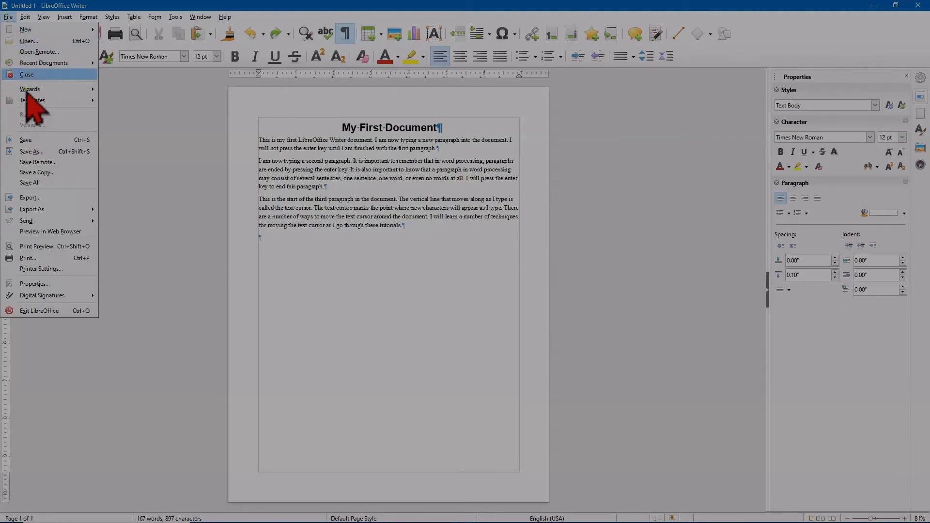
click(111, 144)
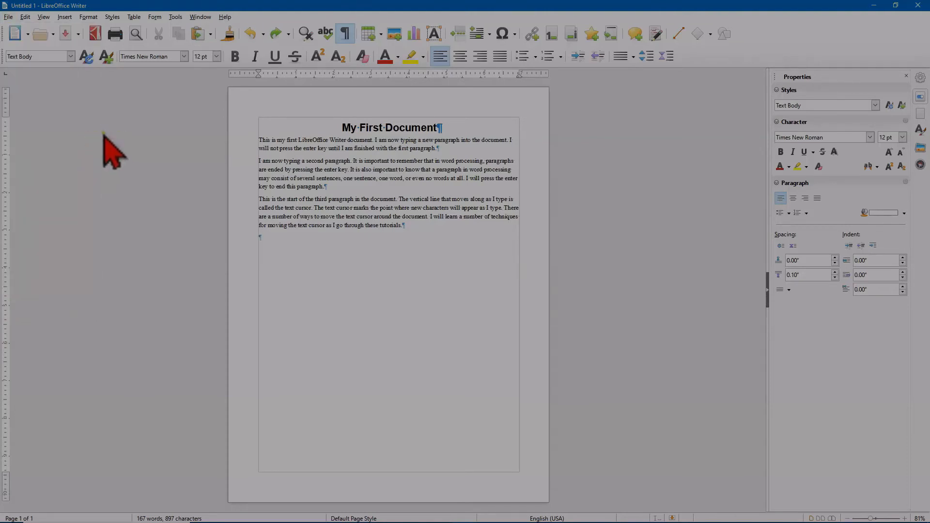
click(78, 34)
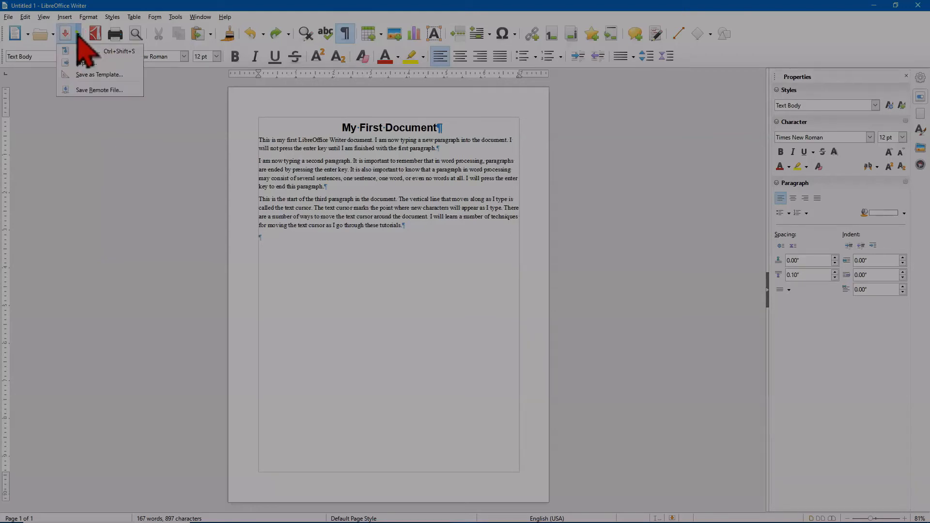
click(107, 52)
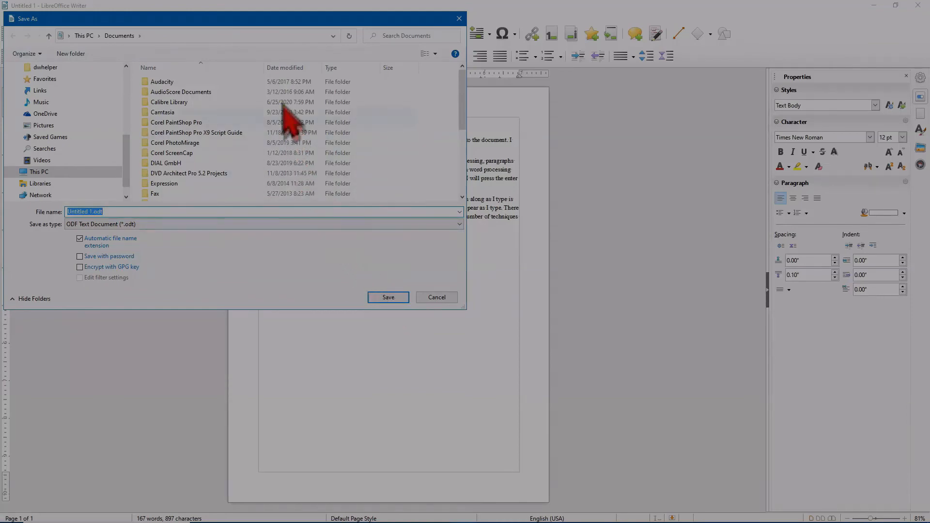
click(253, 17)
drag(253, 18, 415, 120)
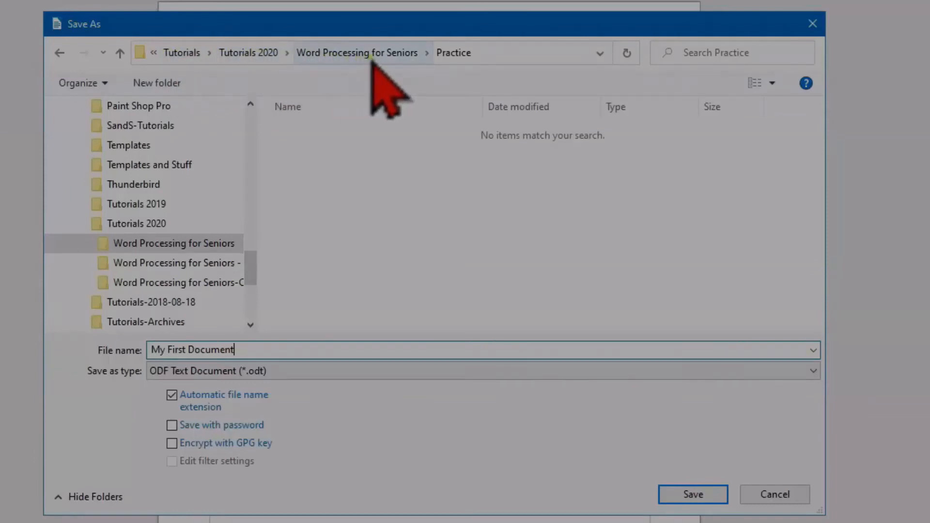
click(448, 55)
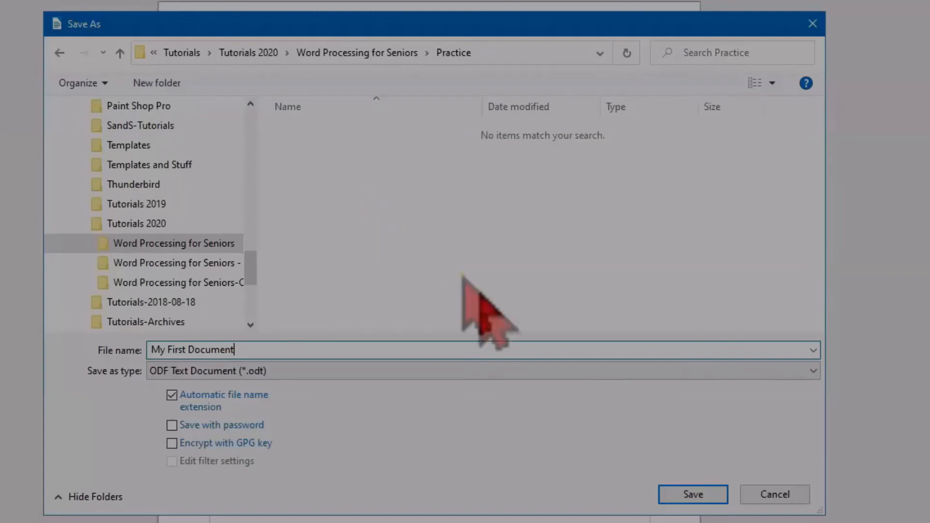
click(692, 494)
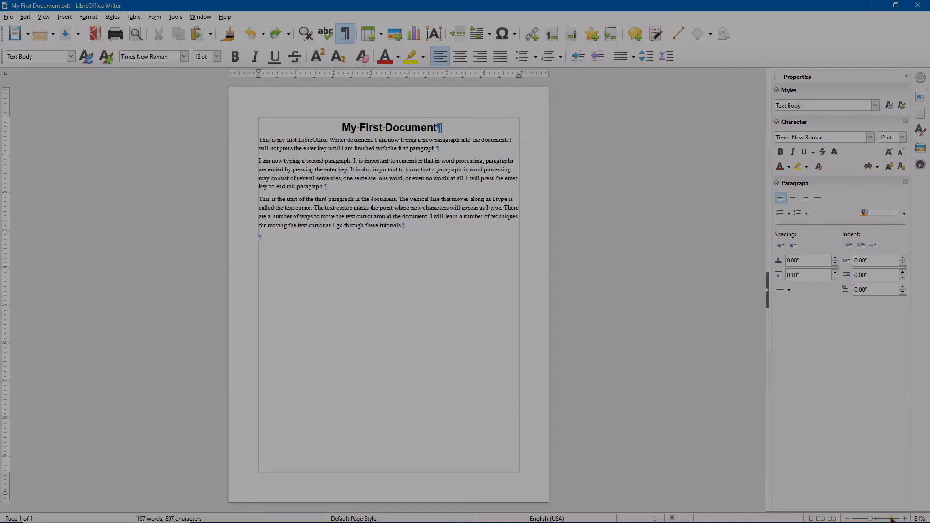
Step: Set the document's zoom factor to 100%
click(919, 518)
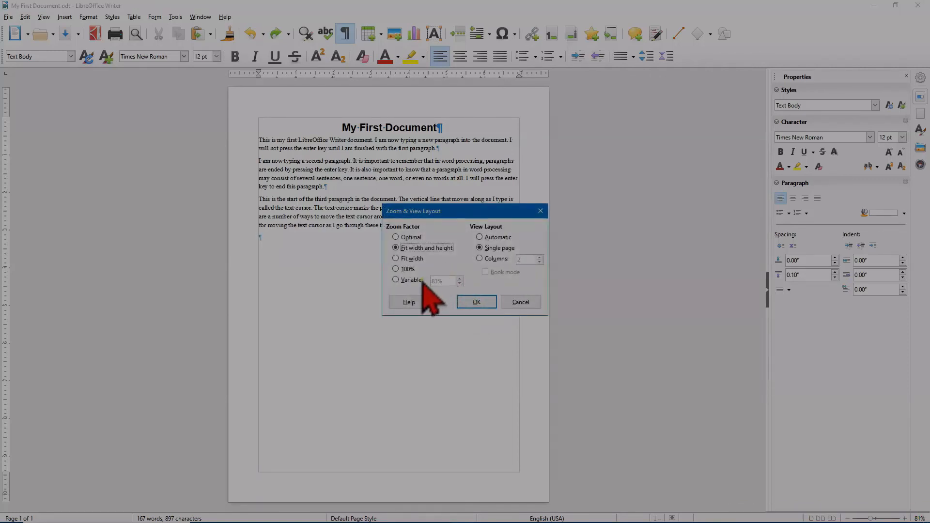
click(395, 269)
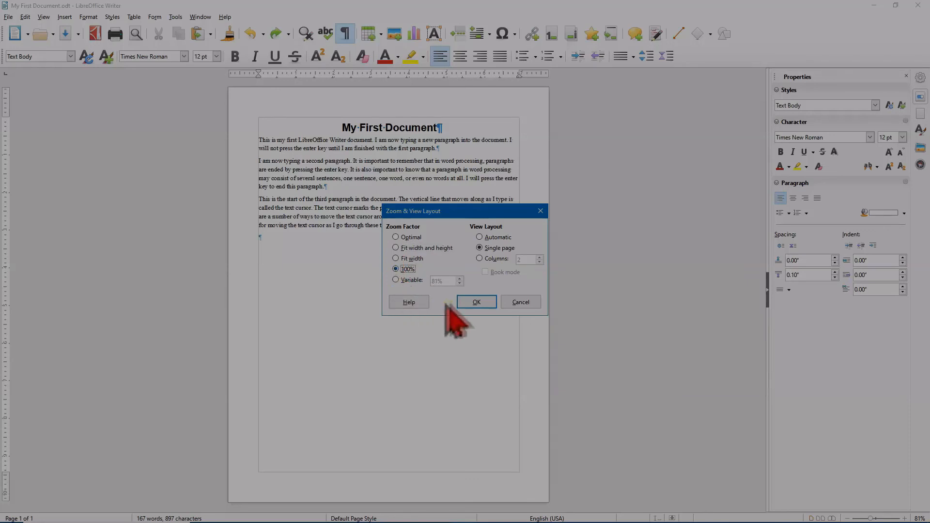
click(467, 303)
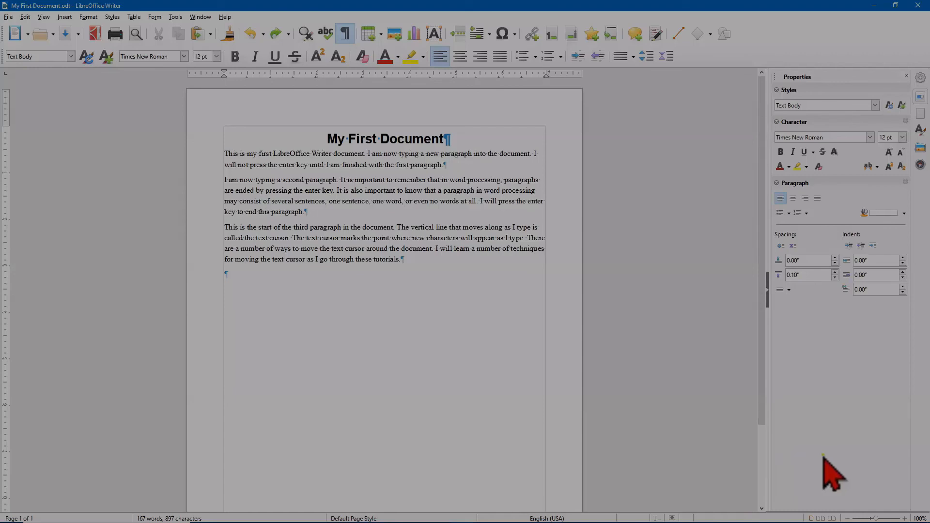
Step: Zoom the document out to 80% and back in to 110%
click(881, 517)
drag(881, 517, 876, 518)
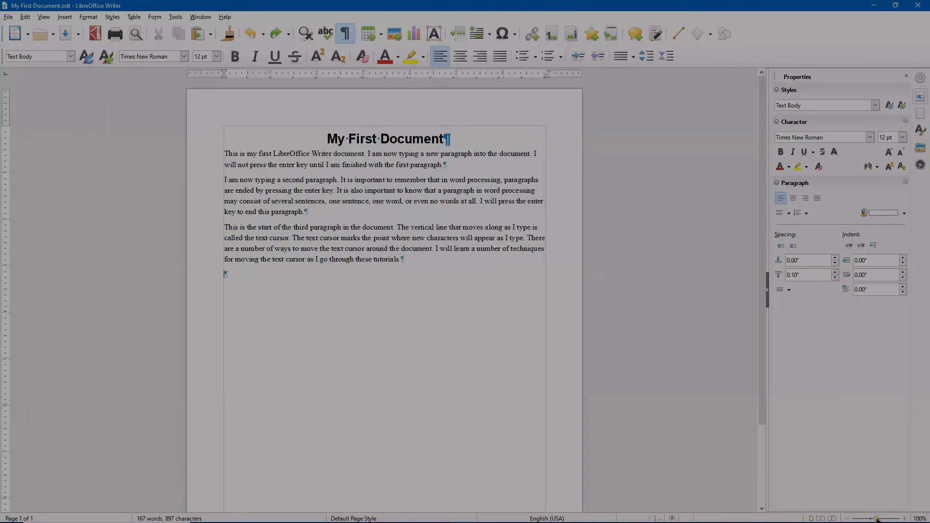
click(847, 518)
click(848, 518)
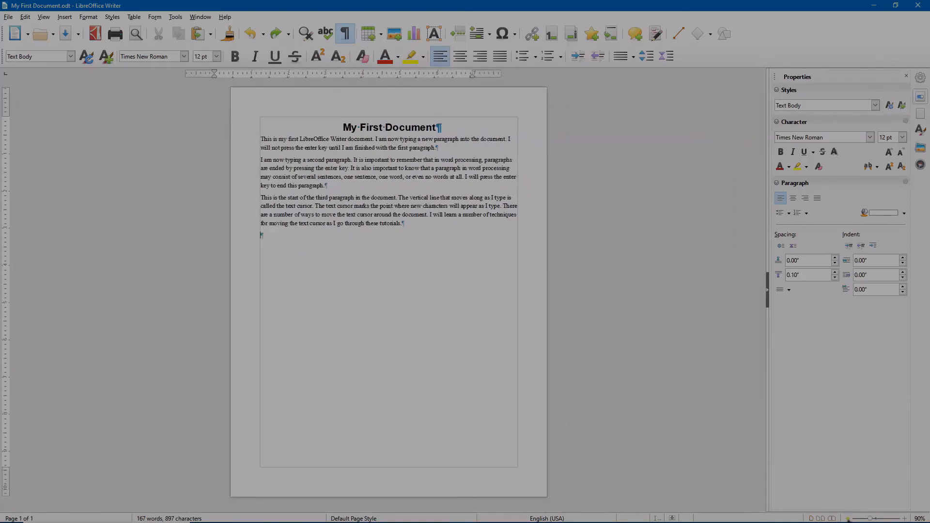
click(902, 518)
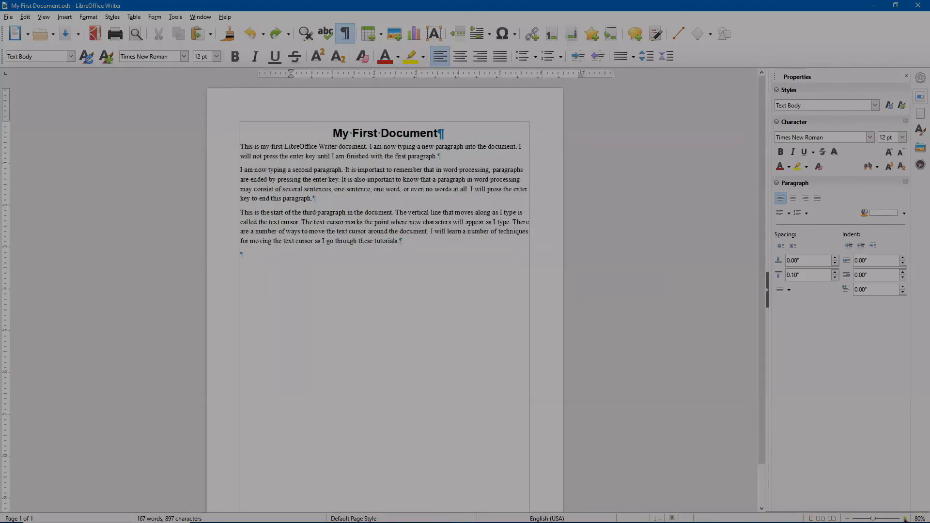
click(904, 519)
click(904, 519)
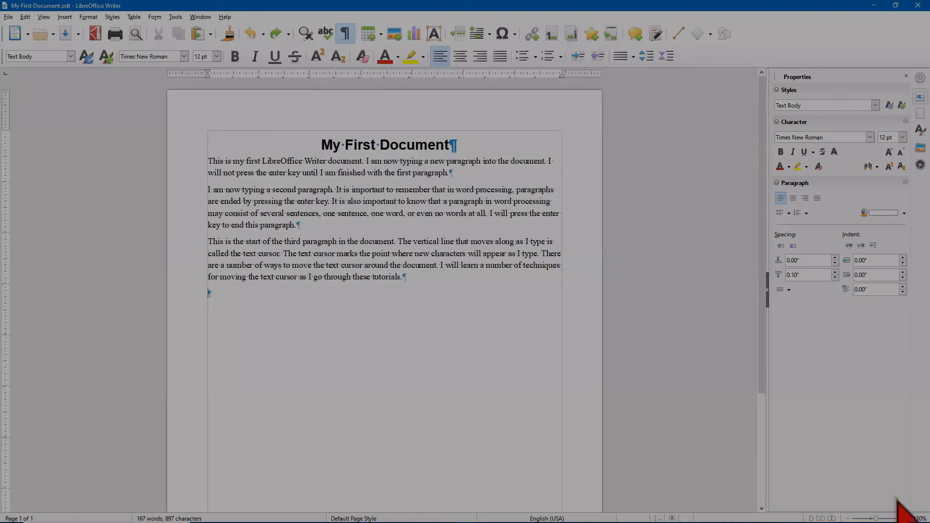